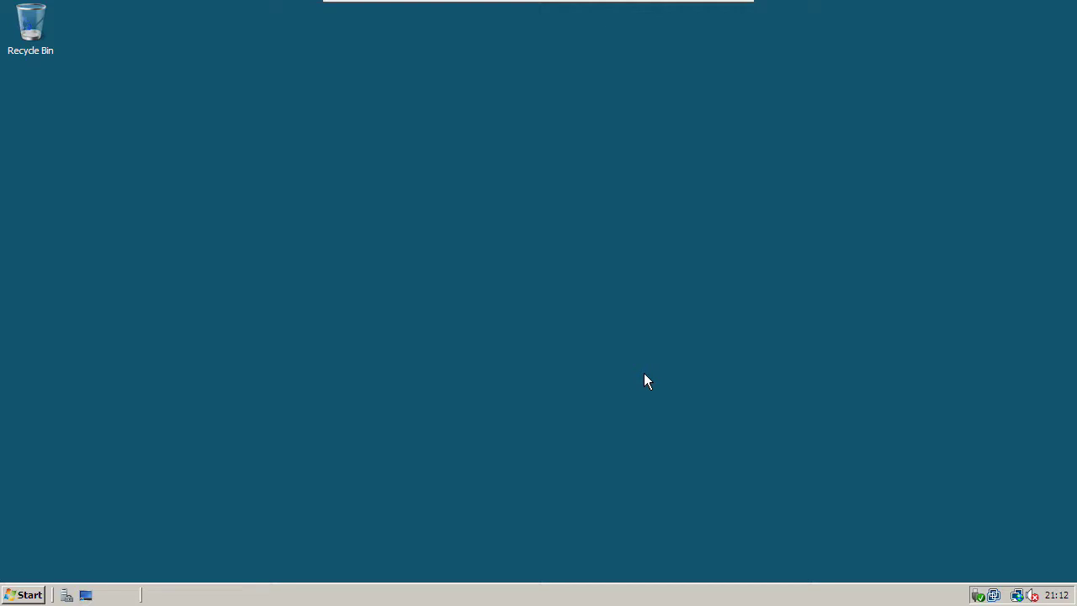
Step: Open Server Manager, view the Roles summary and launch the Add Roles Wizard
left_click(72, 597)
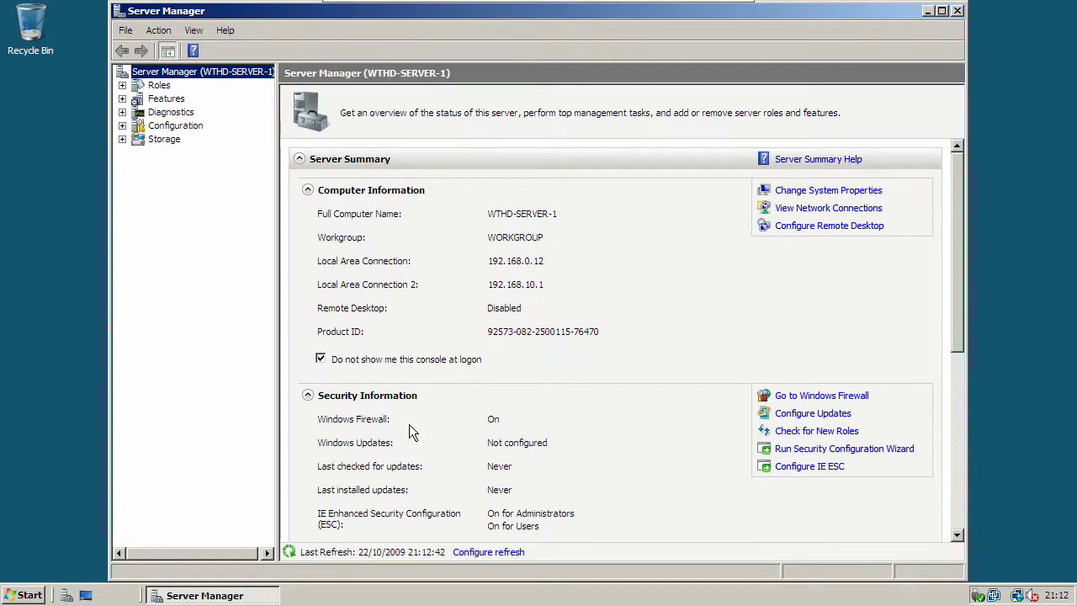
left_click(137, 87)
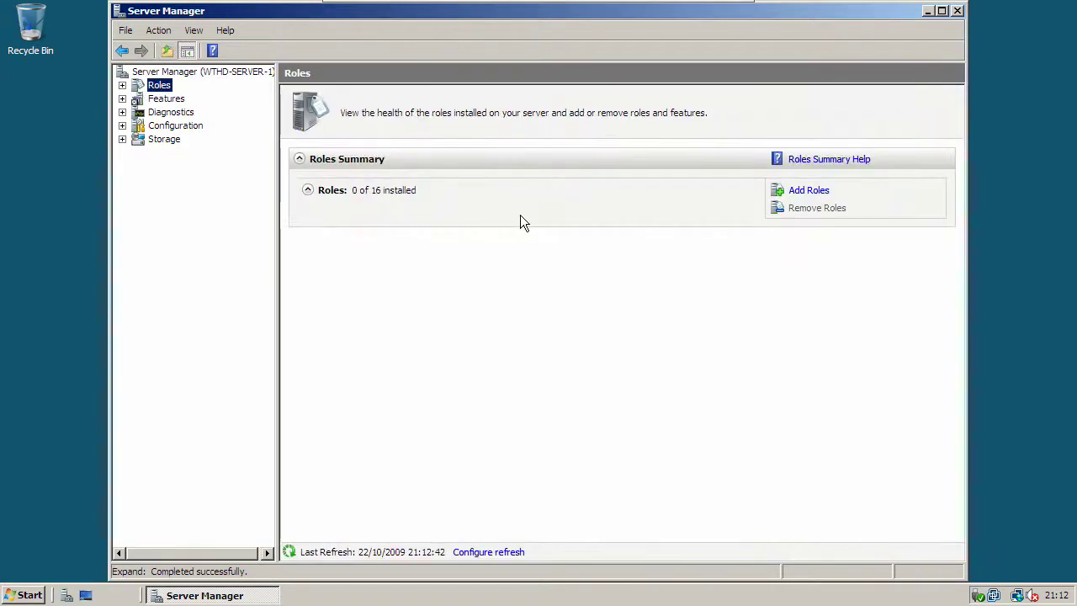
left_click(799, 192)
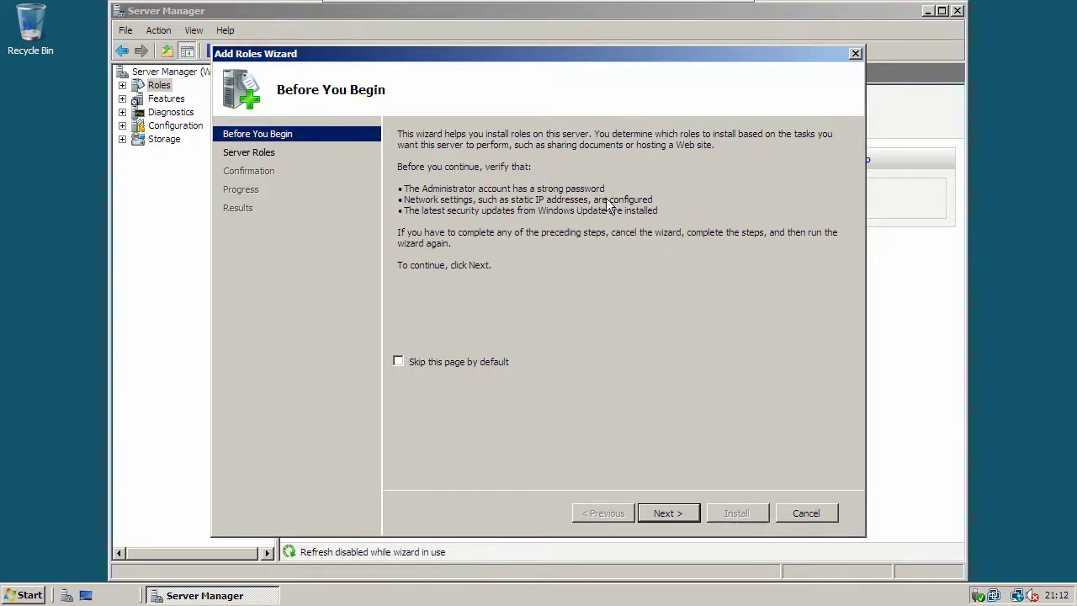
Step: Select Active Directory Domain Services as the role and install it
left_click(653, 513)
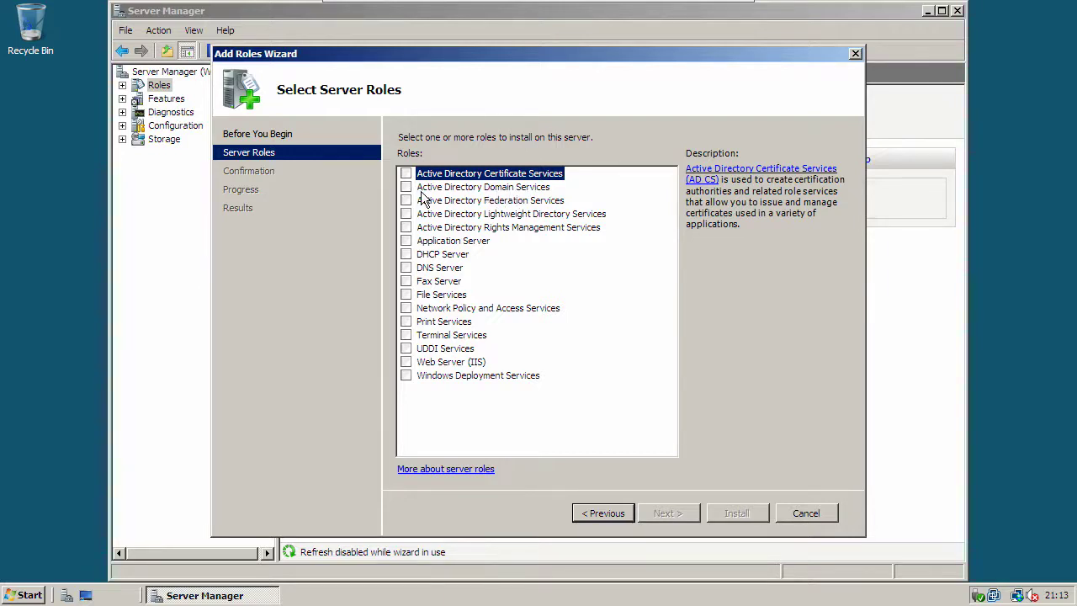
left_click(406, 187)
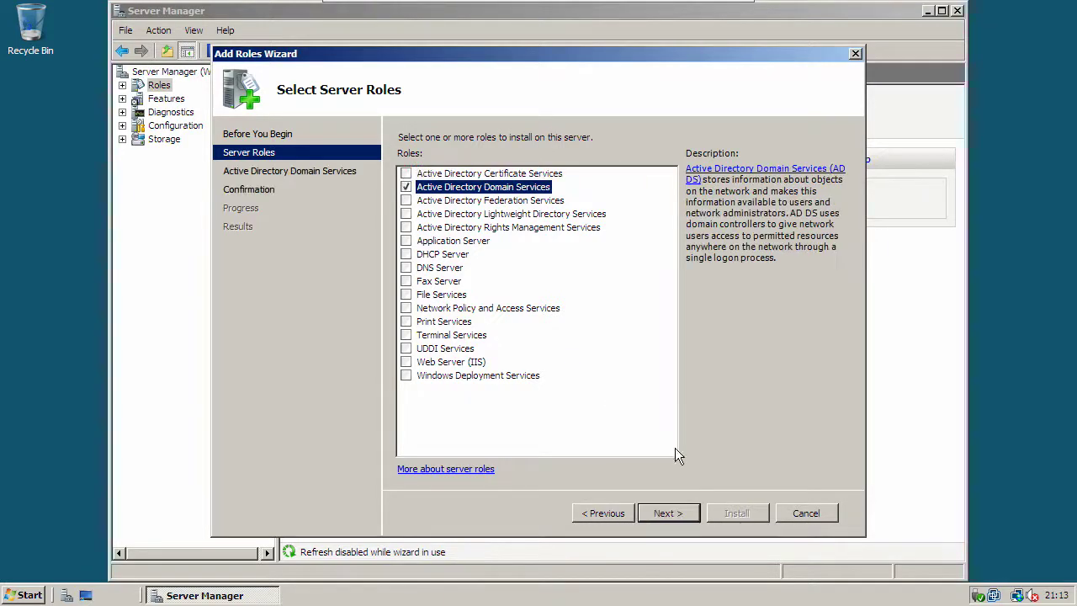
left_click(687, 515)
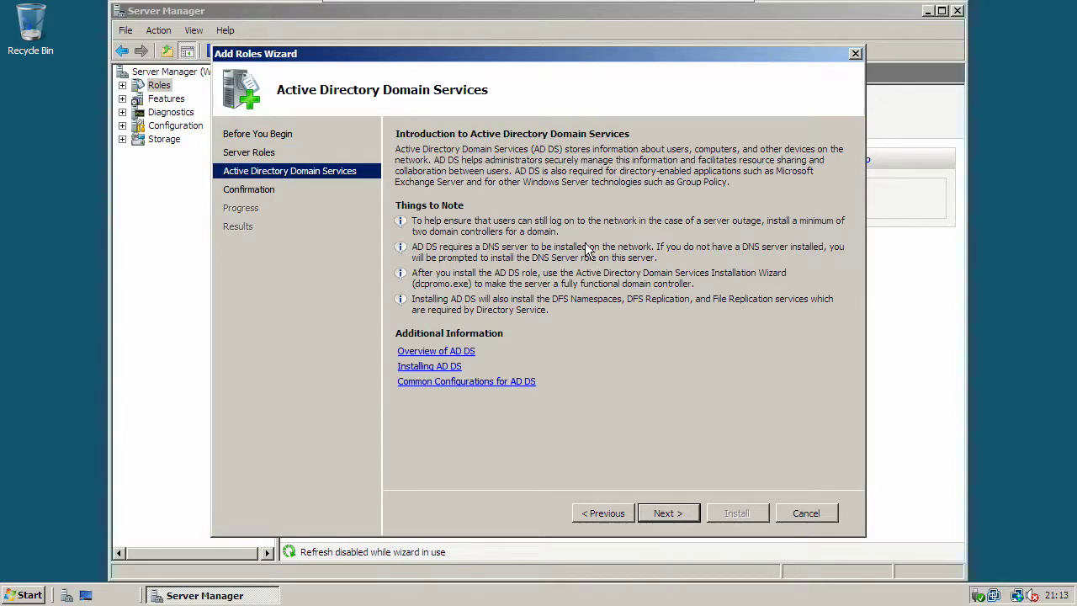
left_click(652, 509)
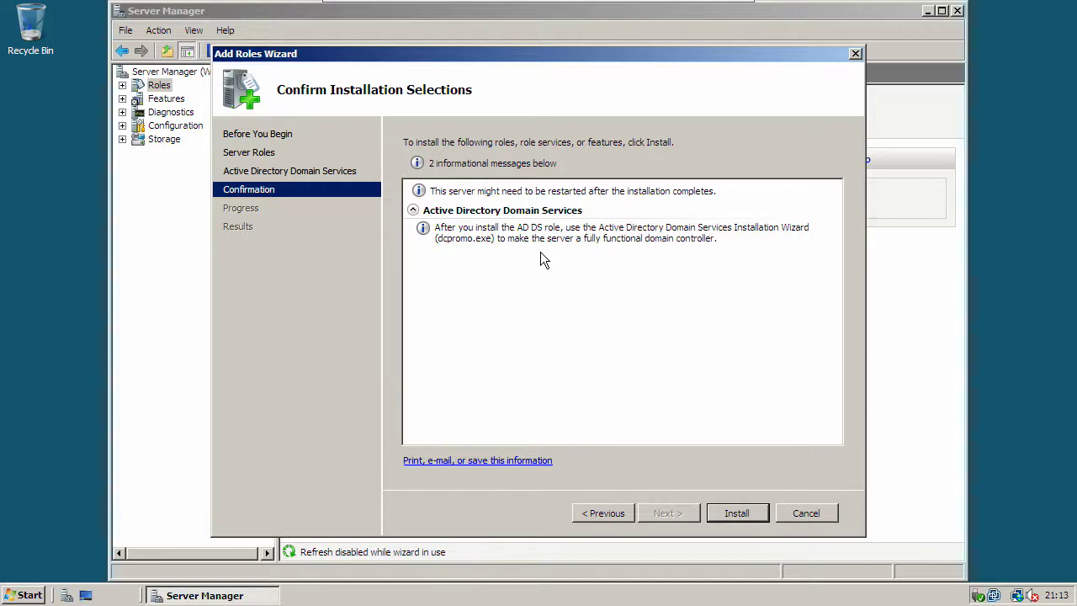
left_click(730, 516)
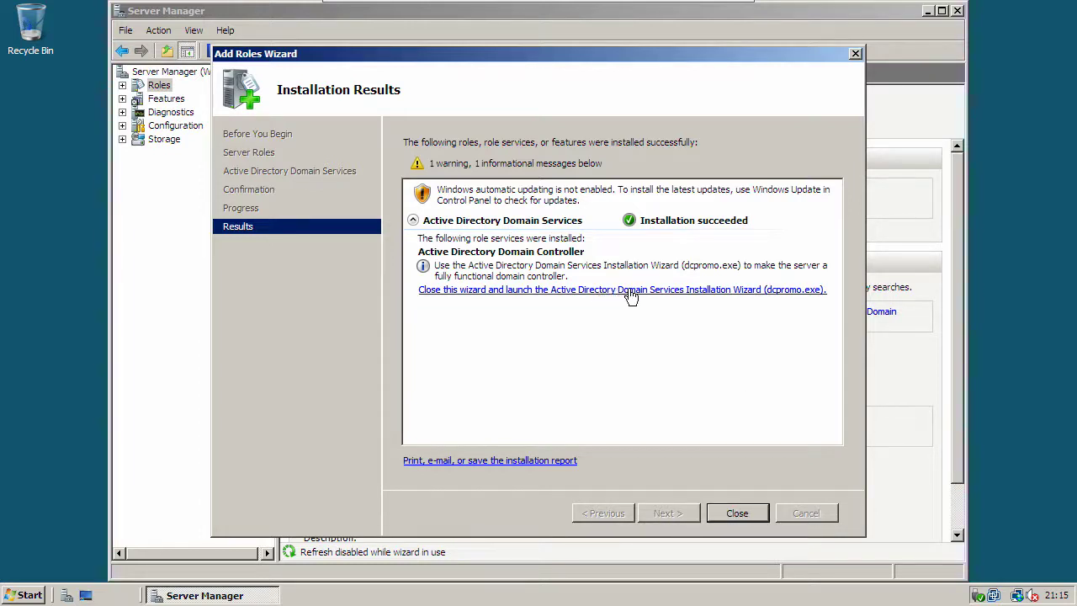
Step: Launch dcpromo.exe from the results page and advance past Welcome and Operating System Compatibility
left_click(712, 295)
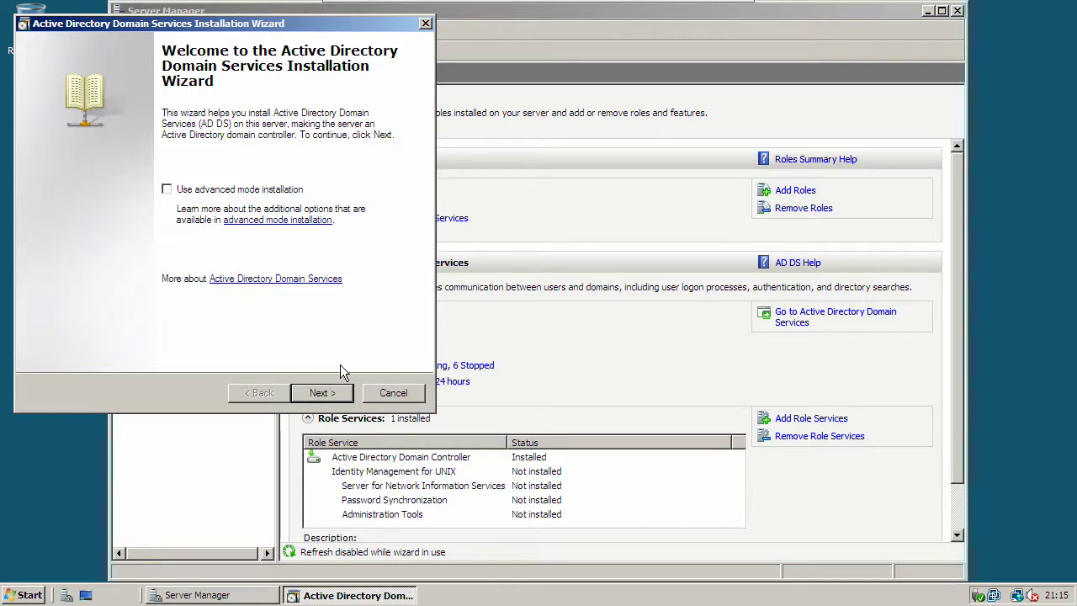
left_click(339, 395)
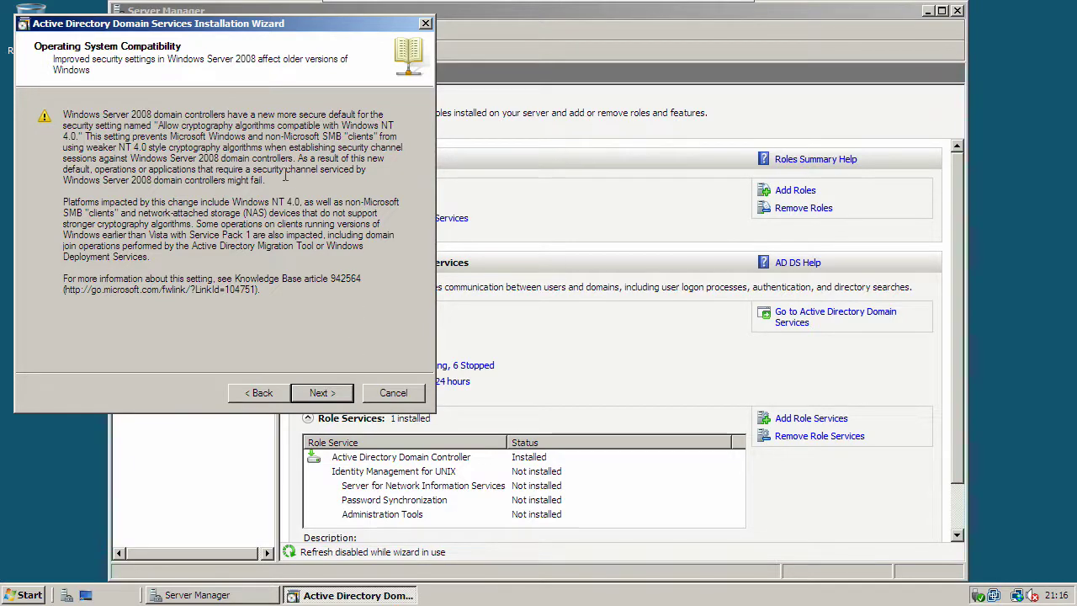
left_click(321, 393)
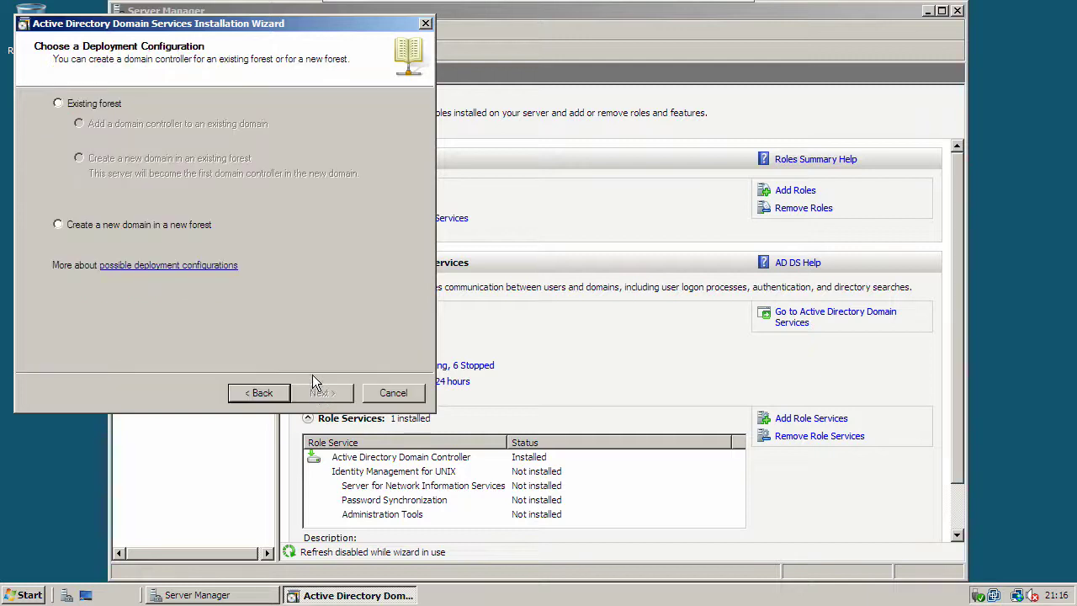
Step: Choose a new domain in a new forest and enter WTHD.local as the forest root FQDN
left_click(58, 225)
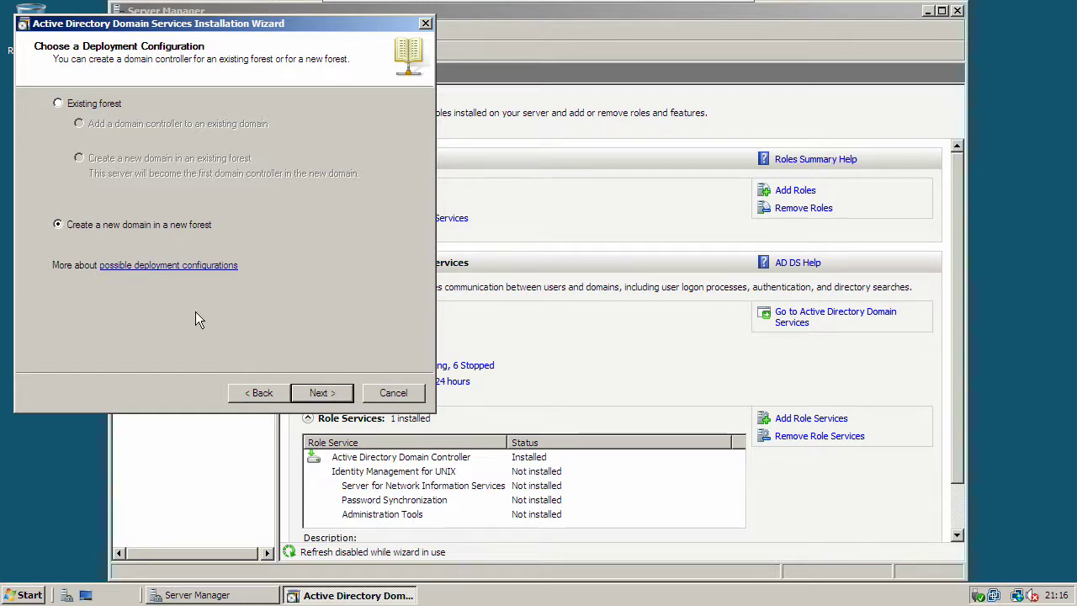
left_click(320, 393)
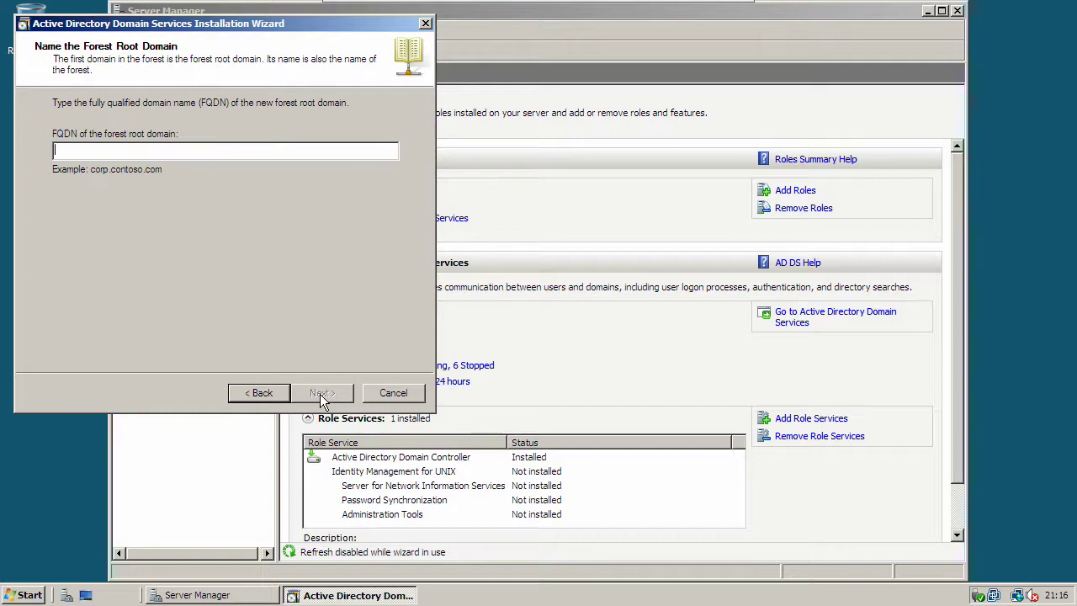
type("WTHD")
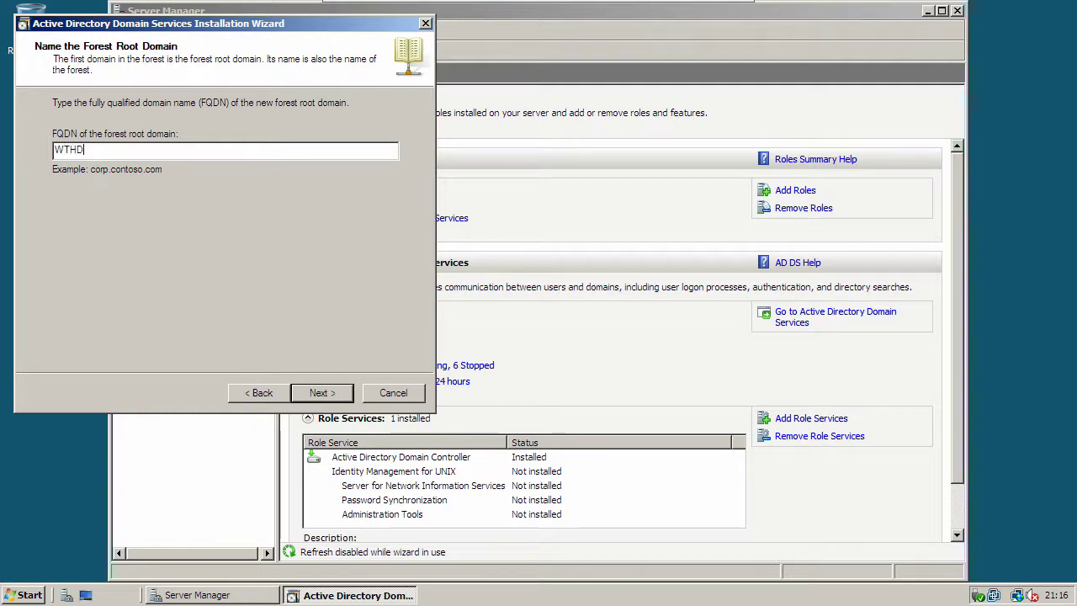
type(".local")
Step: Confirm the domain name and set the forest functional level to Windows Server 2008
left_click(325, 395)
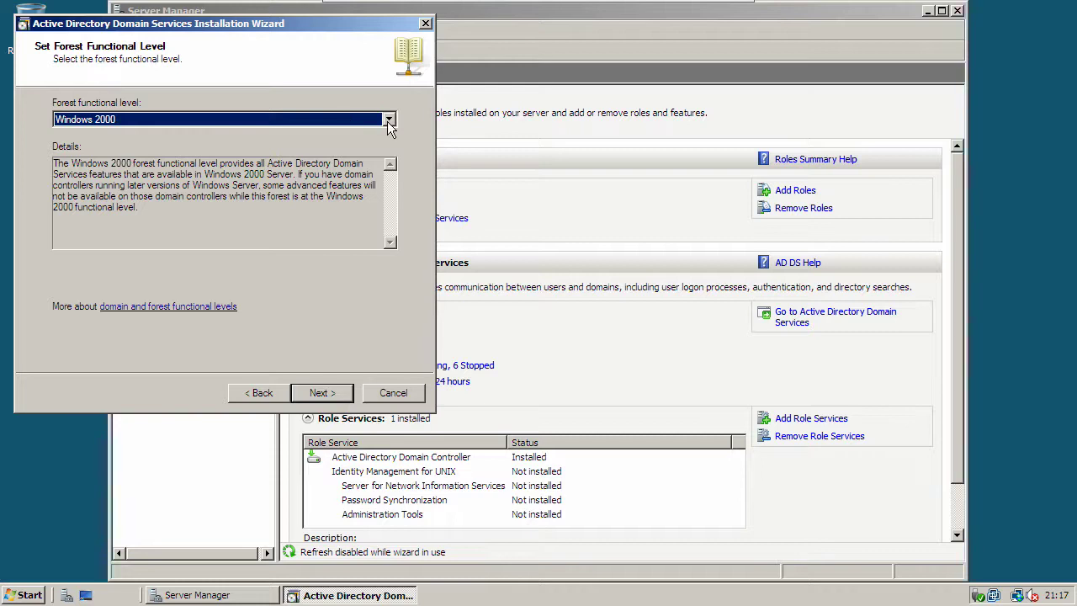
left_click(389, 122)
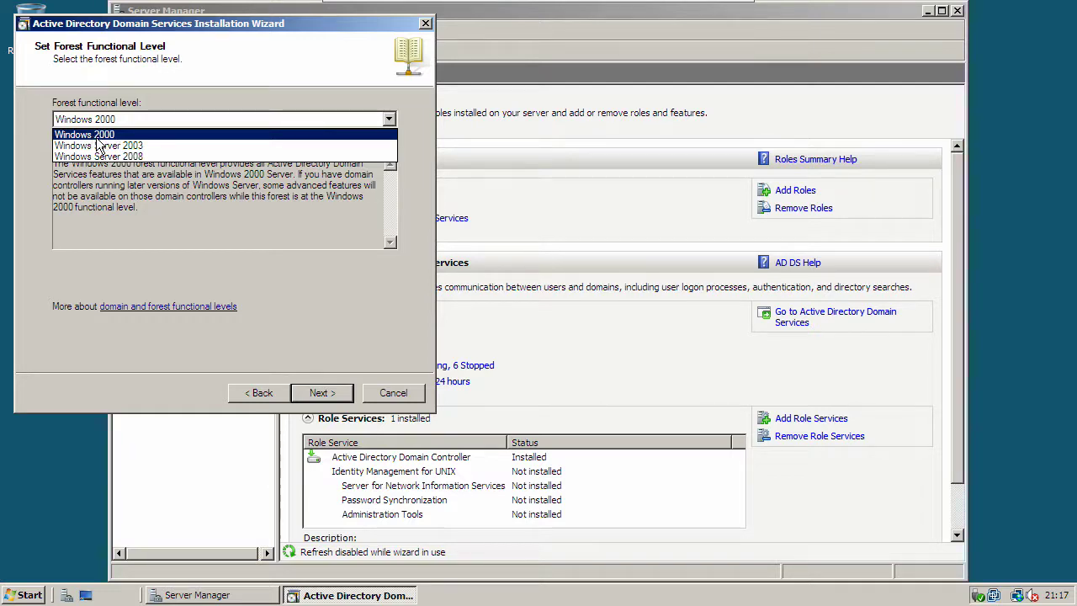
left_click(99, 158)
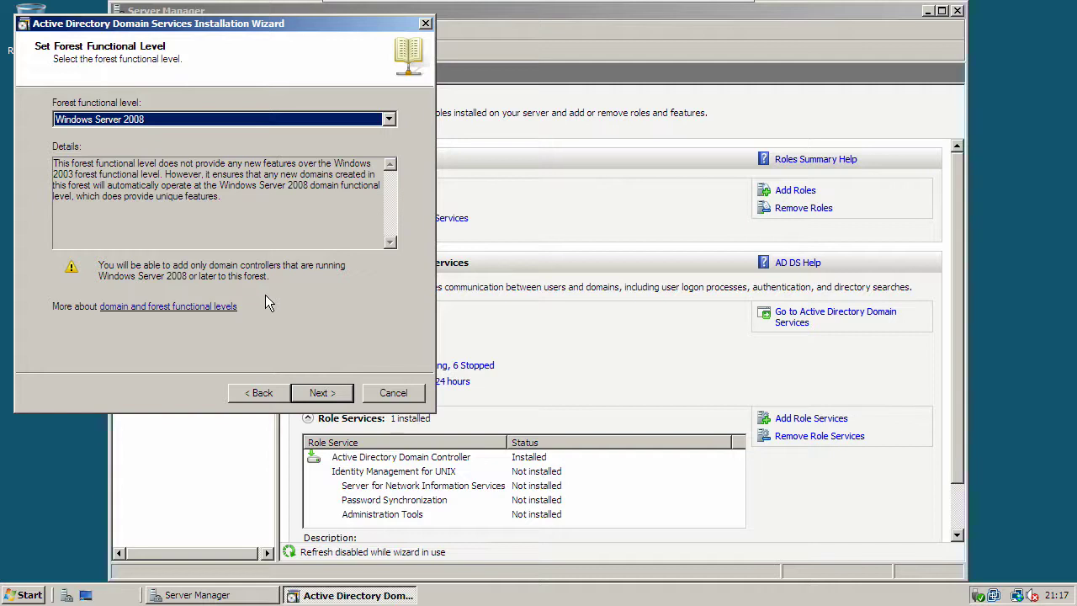
left_click(319, 393)
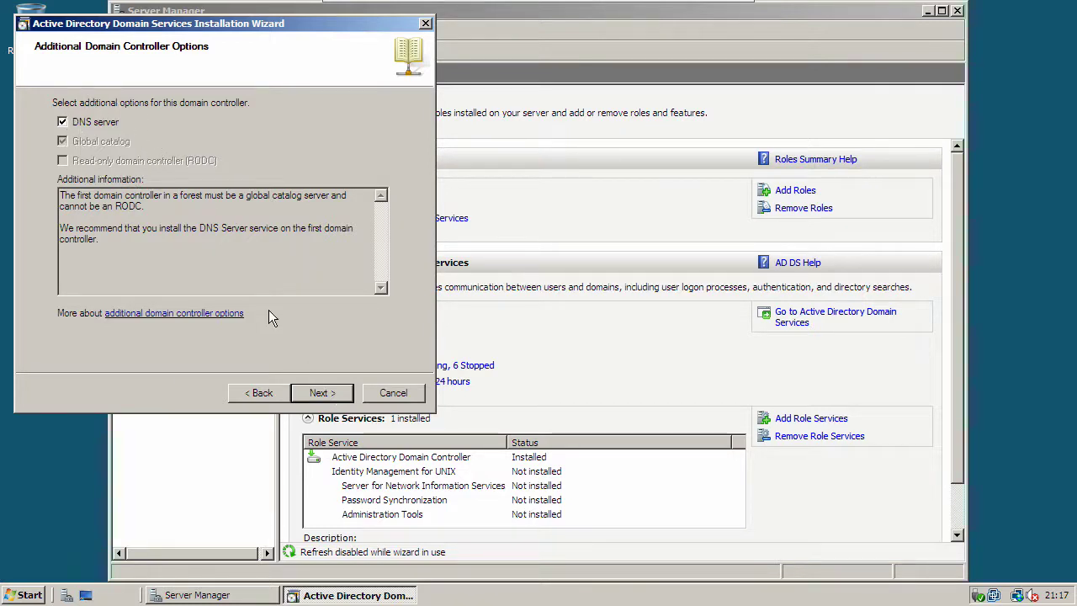
Step: Keep the DNS server option checked and accept the DNS delegation warning
left_click(318, 393)
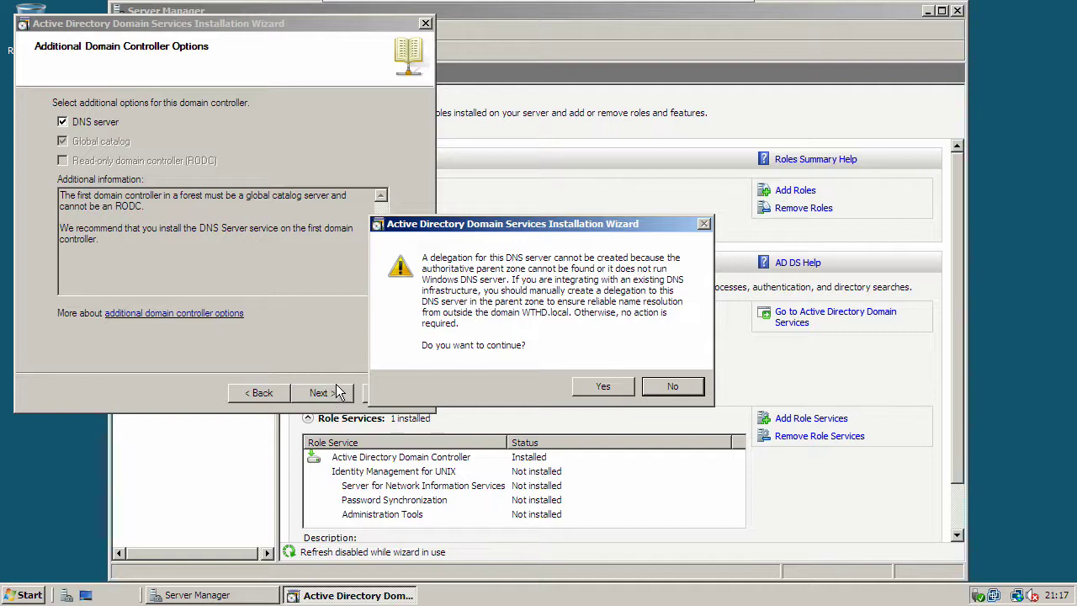
left_click(598, 387)
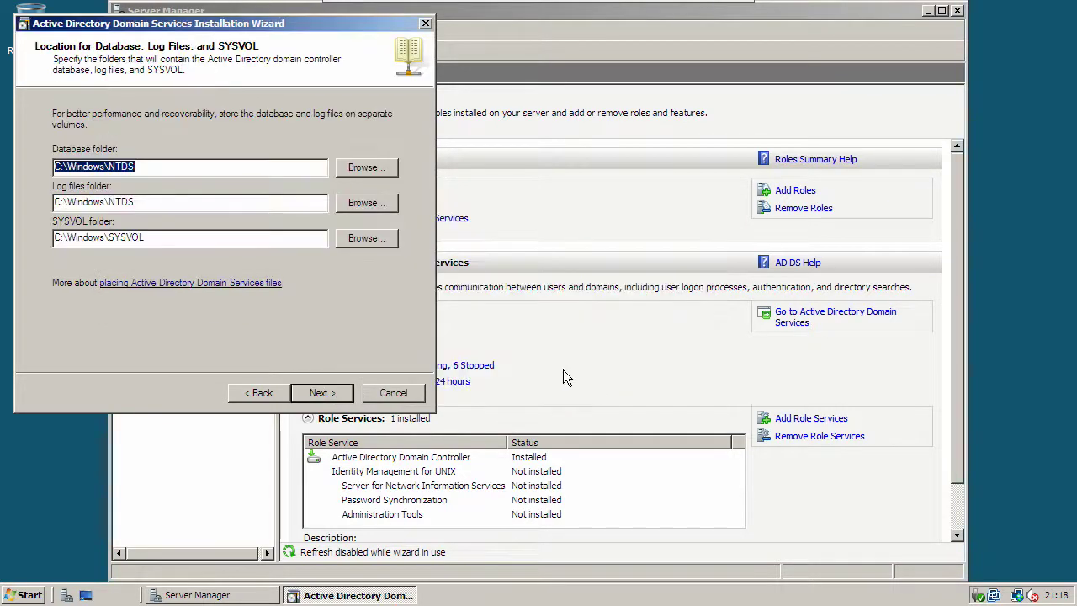
Step: Keep the default C:\Windows folder paths and set a complex Restore Mode administrator password
left_click(321, 393)
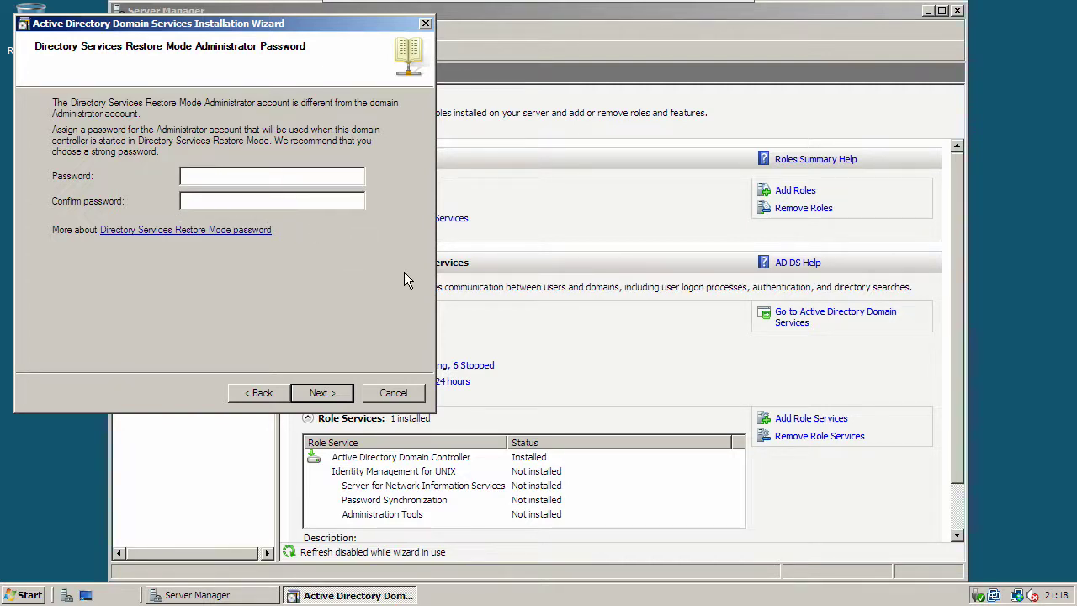
type("P@ssw0P@ssw0")
left_click(340, 397)
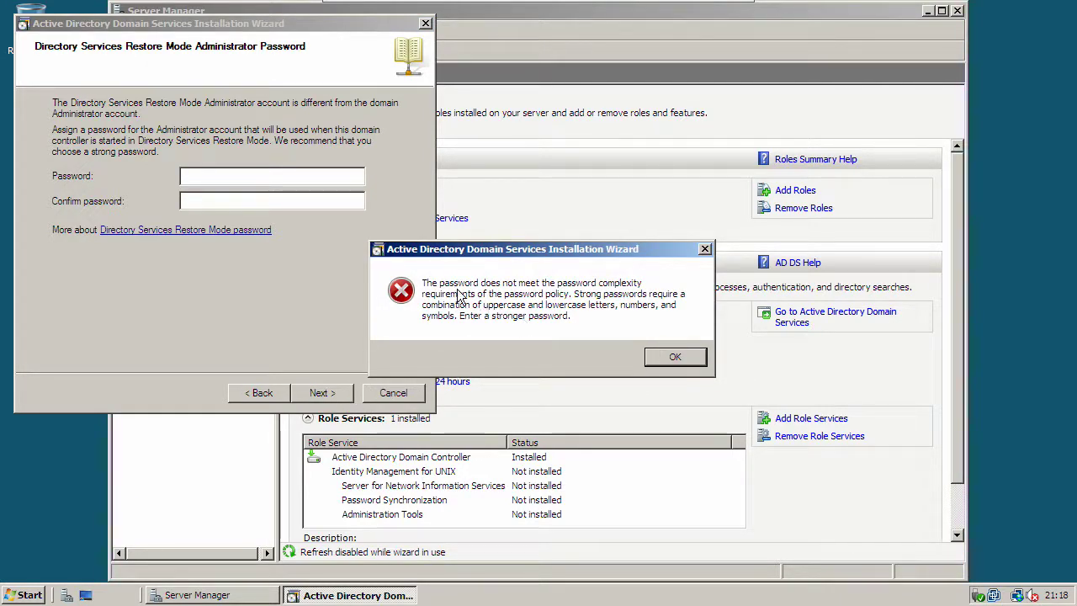
left_click(676, 360)
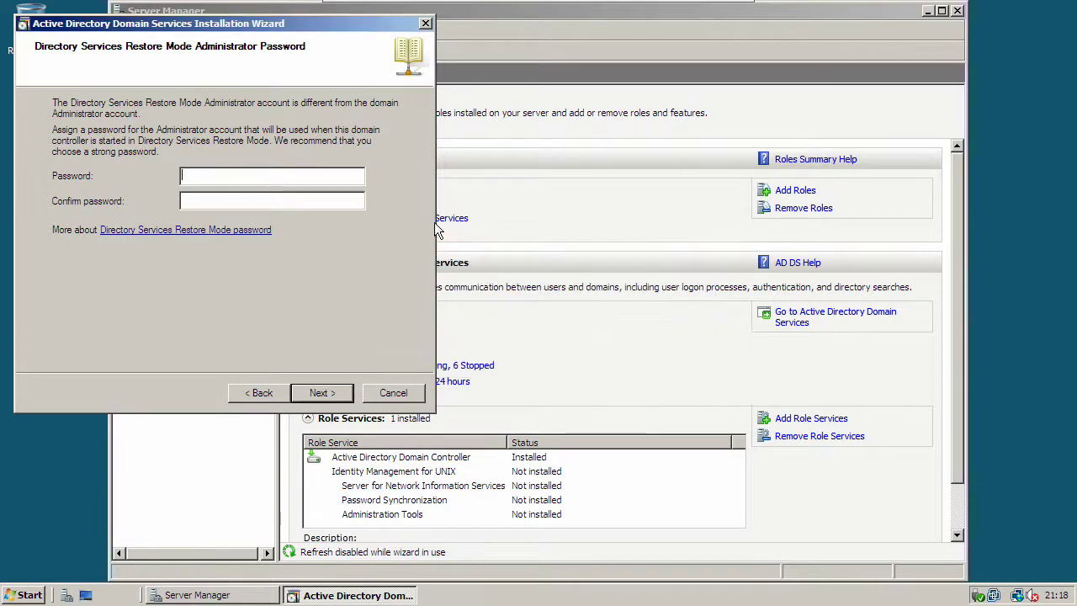
type("••••••••••")
key("Tab")
type("•••••••••••")
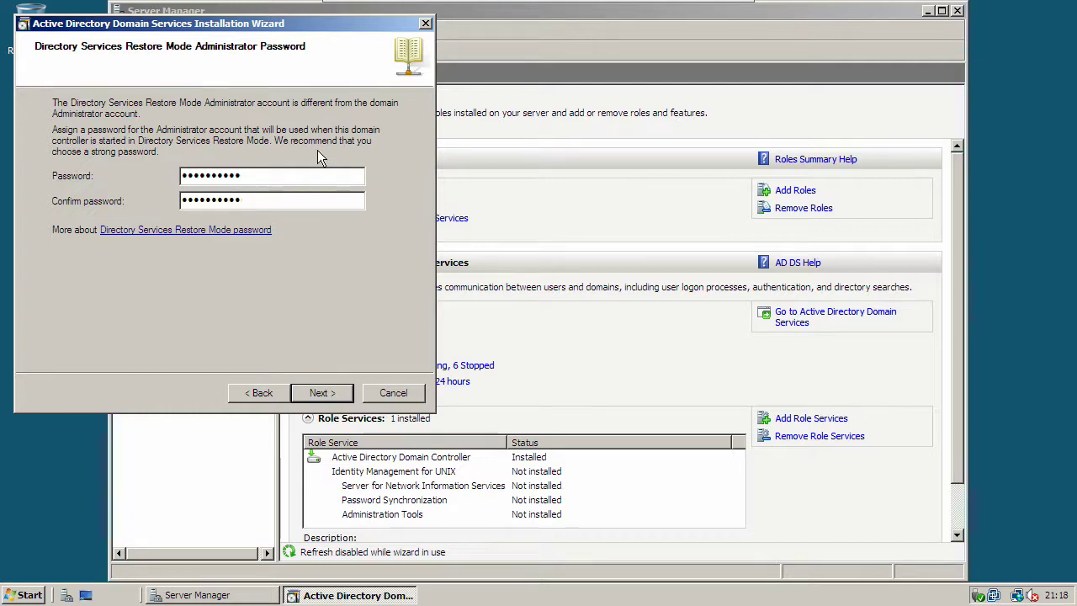
left_click(322, 393)
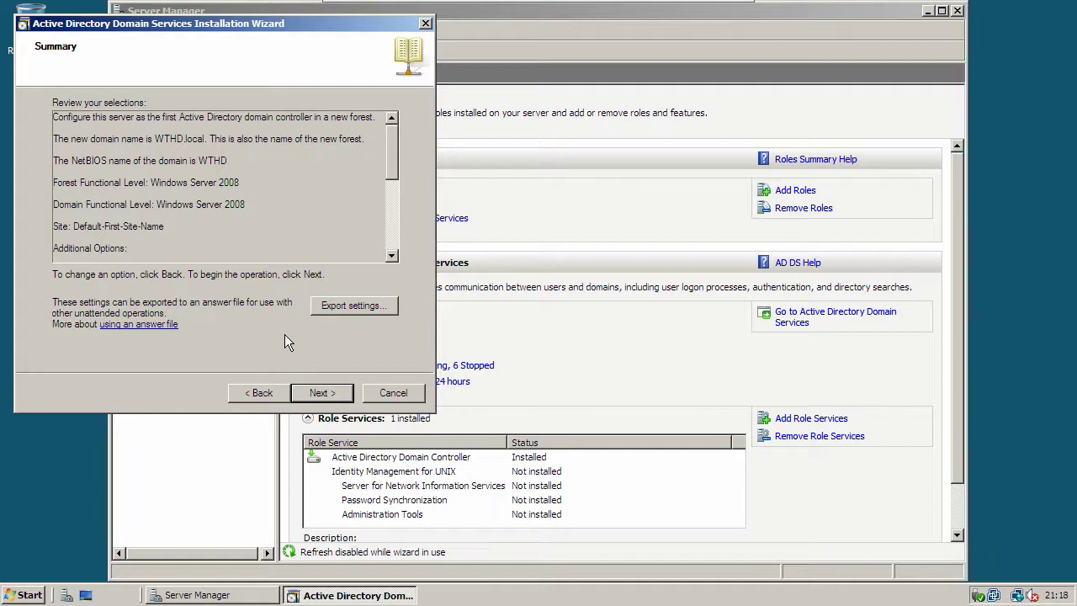
Step: Start the AD DS installation for WTHD.local from the Summary page
left_click(324, 395)
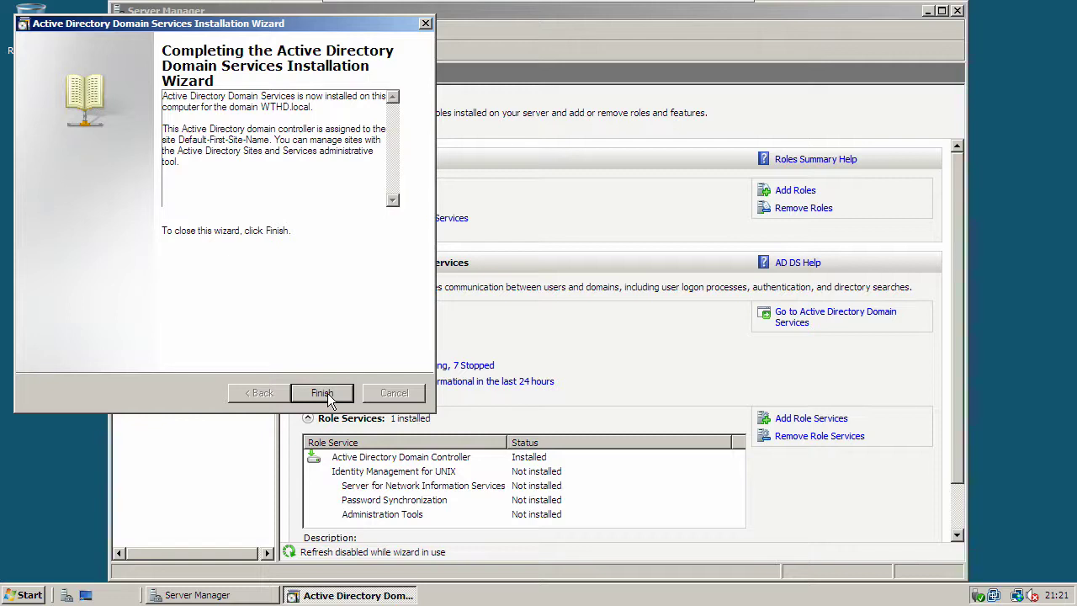
Step: Close the completed wizard and restart the server immediately
left_click(327, 395)
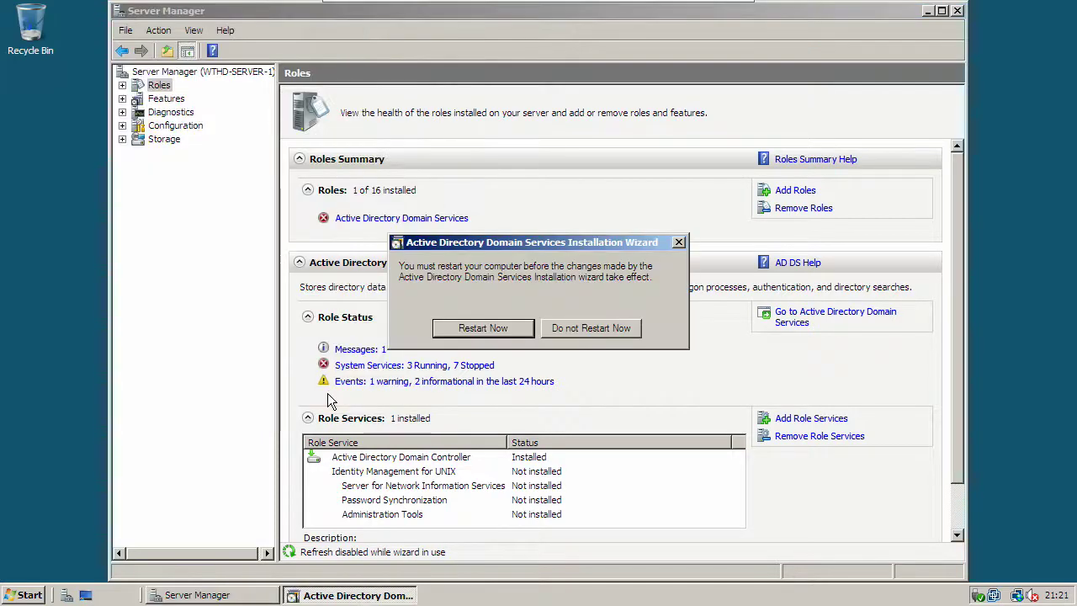
left_click(499, 330)
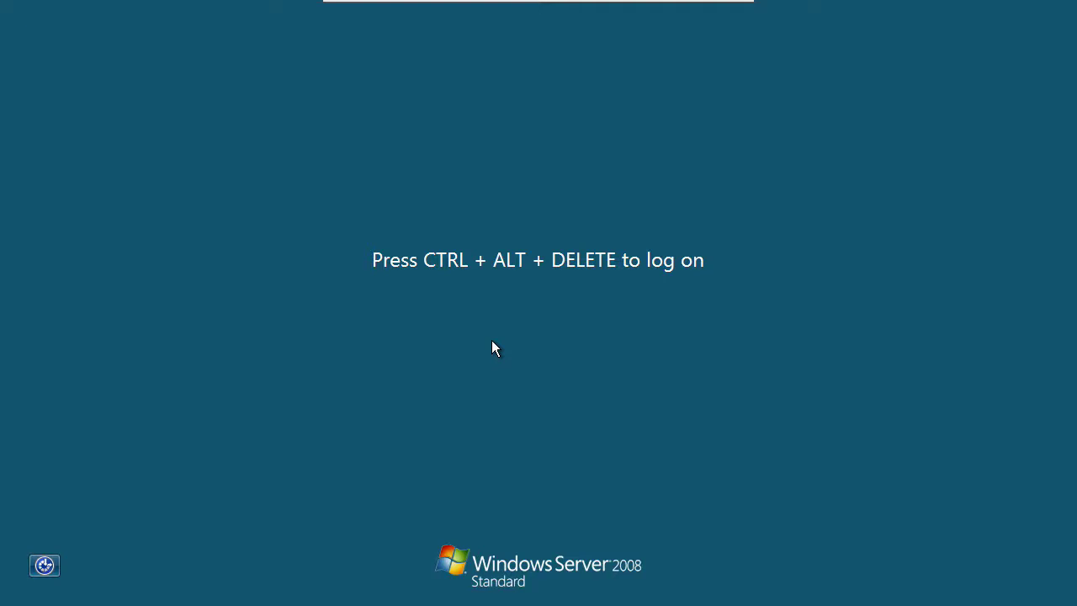
Step: Log on as Administrator with the account password after the restart
key("ctrl+alt+Delete")
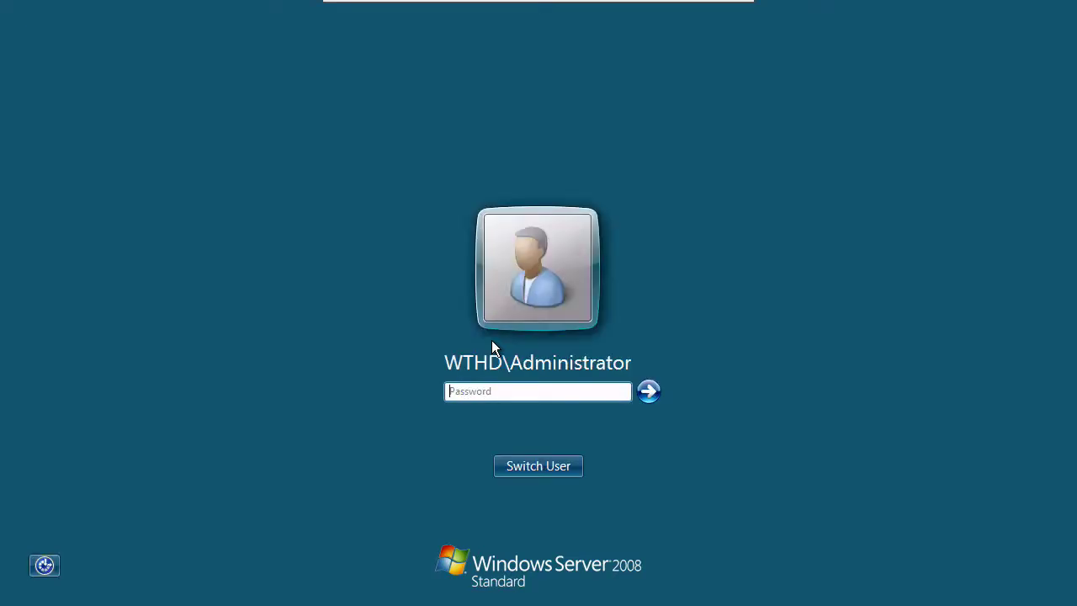
type("********")
key("Return")
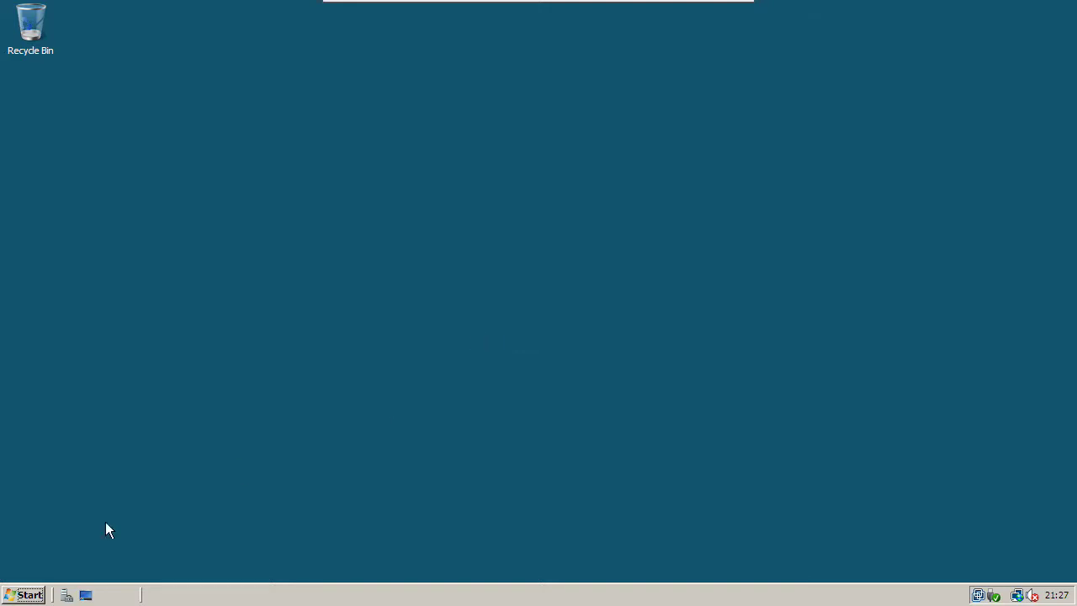
Step: Check Roles Summary lists AD DS and DNS Server, then view the AD DS role page (28 events, 8 running services)
left_click(67, 597)
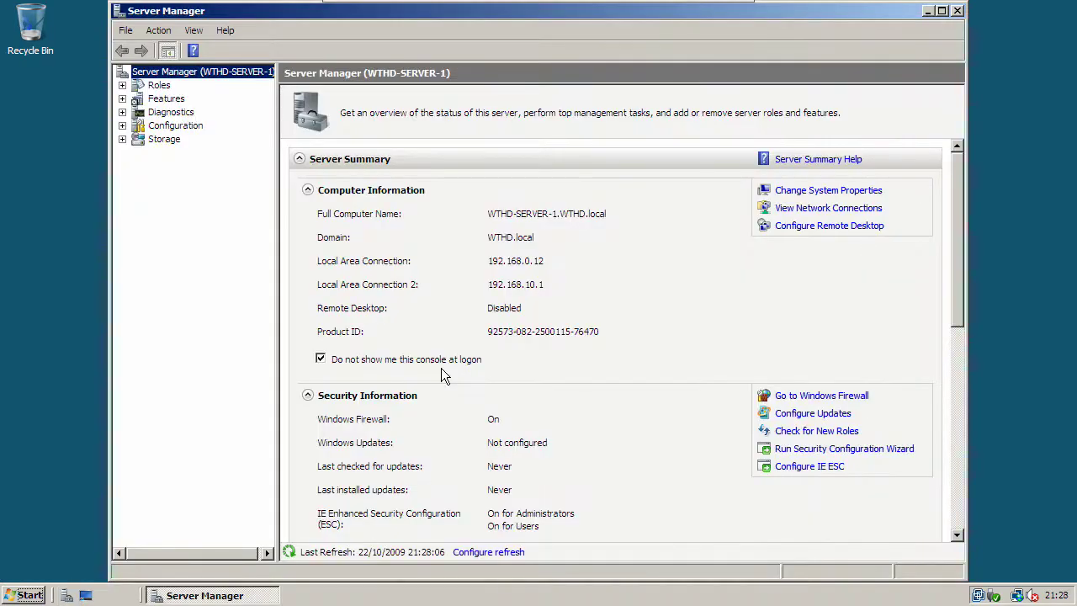
left_click_drag(957, 284, 958, 421)
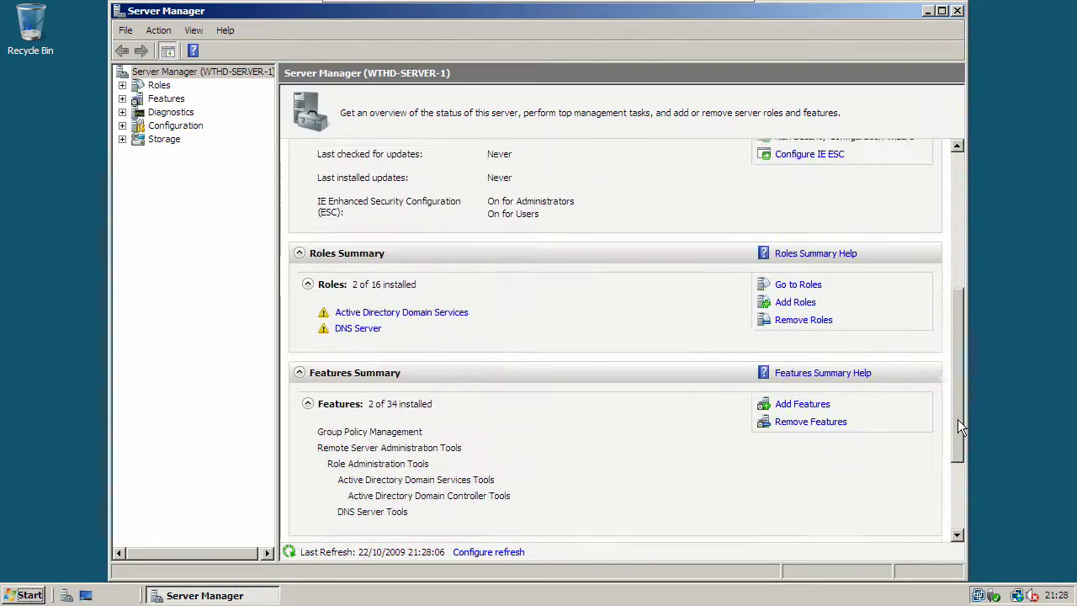
left_click(409, 311)
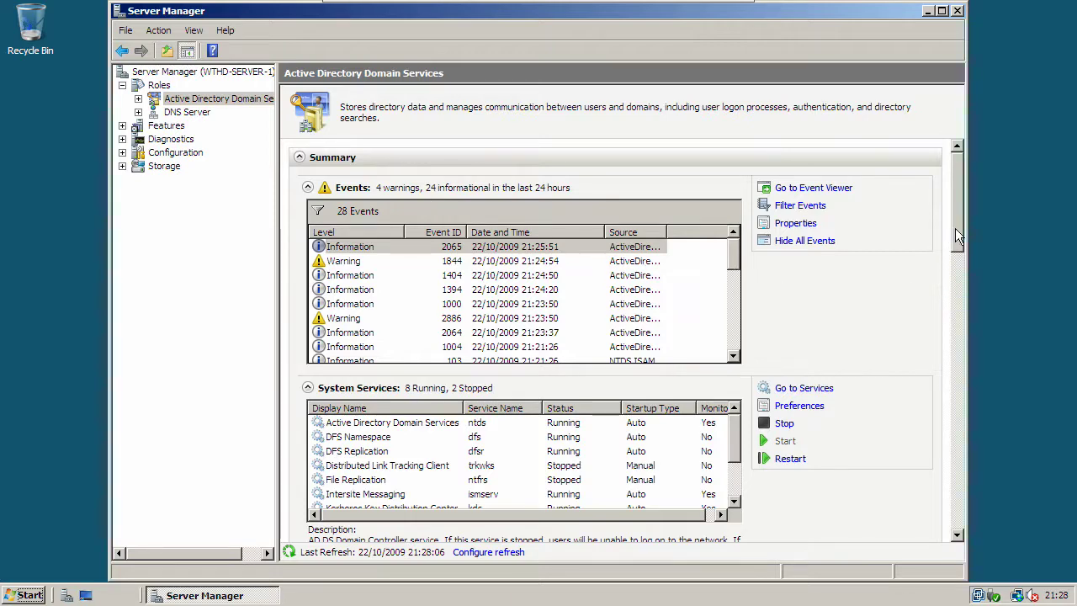
left_click_drag(957, 227, 913, 210)
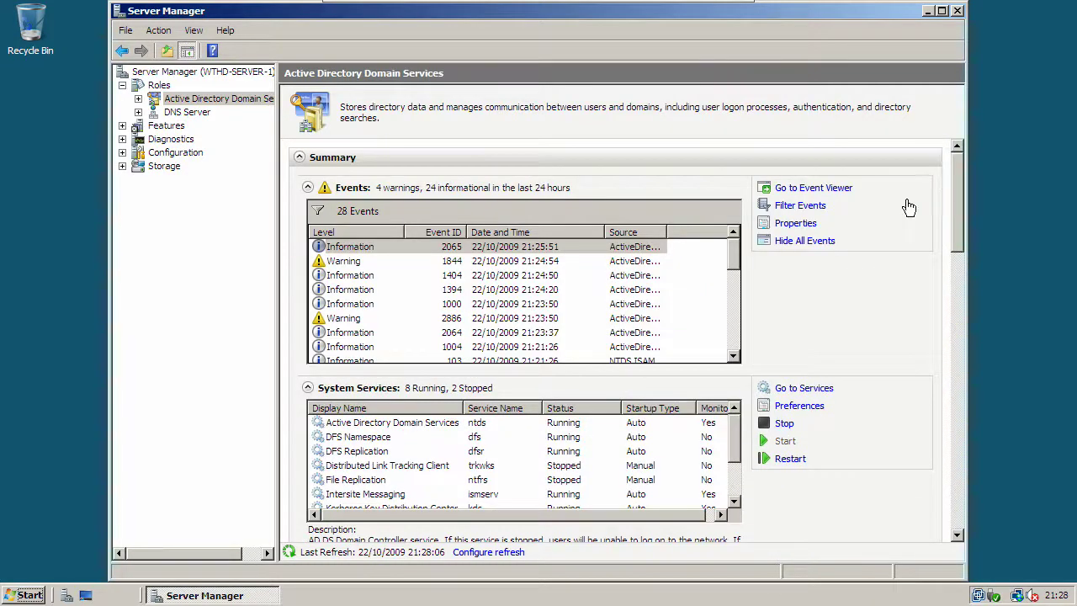